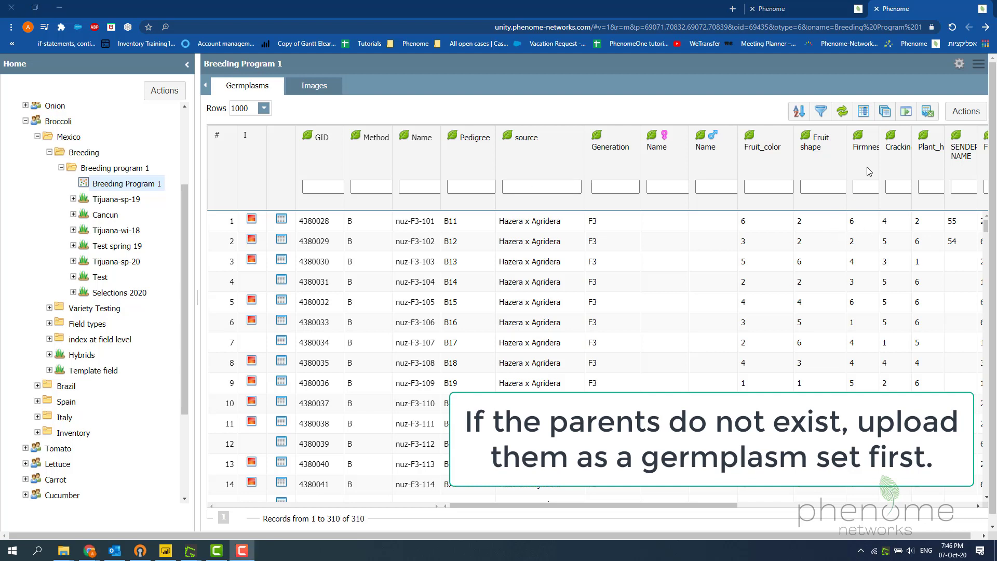
- Export the Breeding Program 1 germplasms table as an Excel report and open the newest result file from the jobs list
click(927, 113)
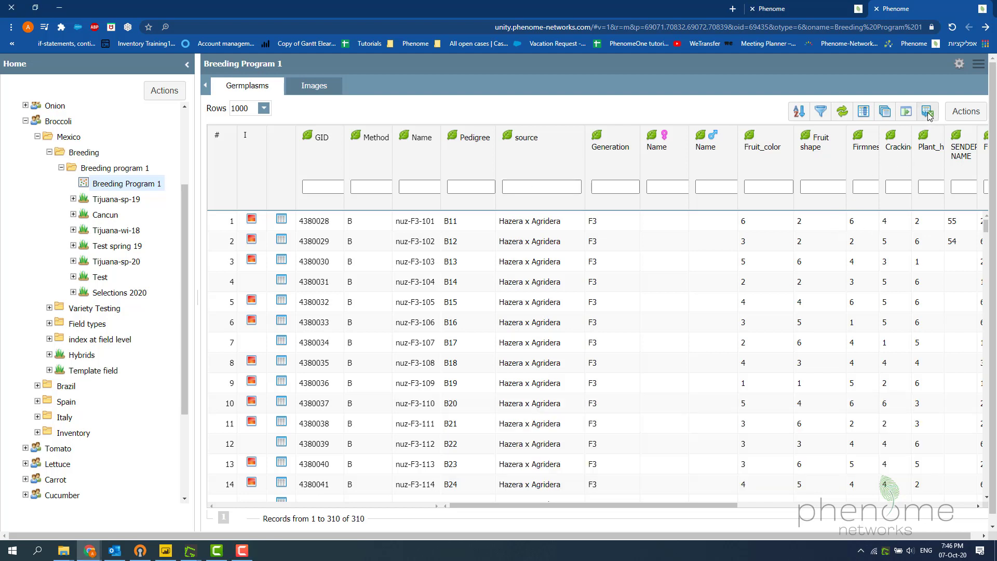
click(959, 65)
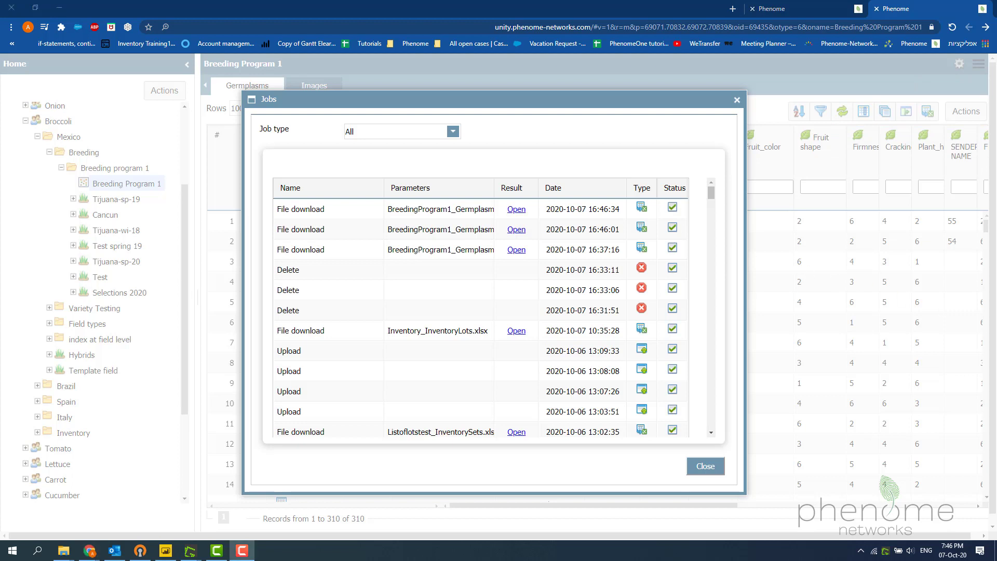
click(517, 210)
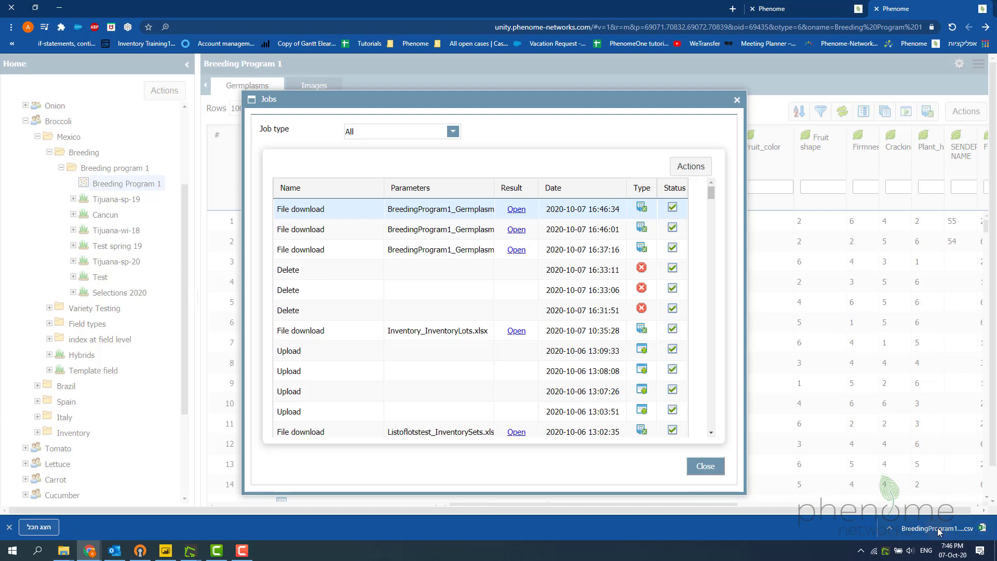
click(939, 530)
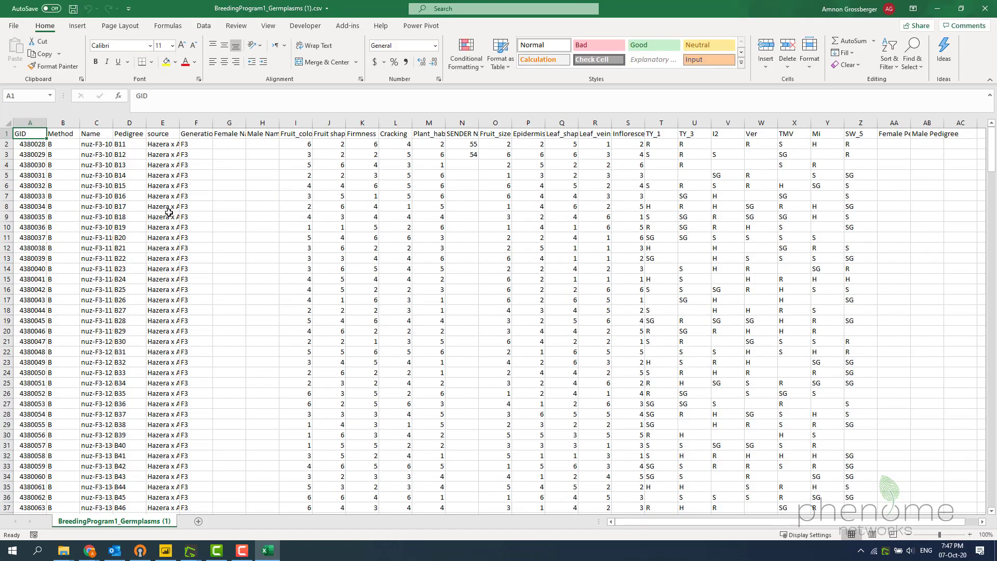
- Save the exported file as CSV (Comma delimited) in Downloads under the name BreedingProgram1_Germplasms (1), replacing the existing file
click(15, 26)
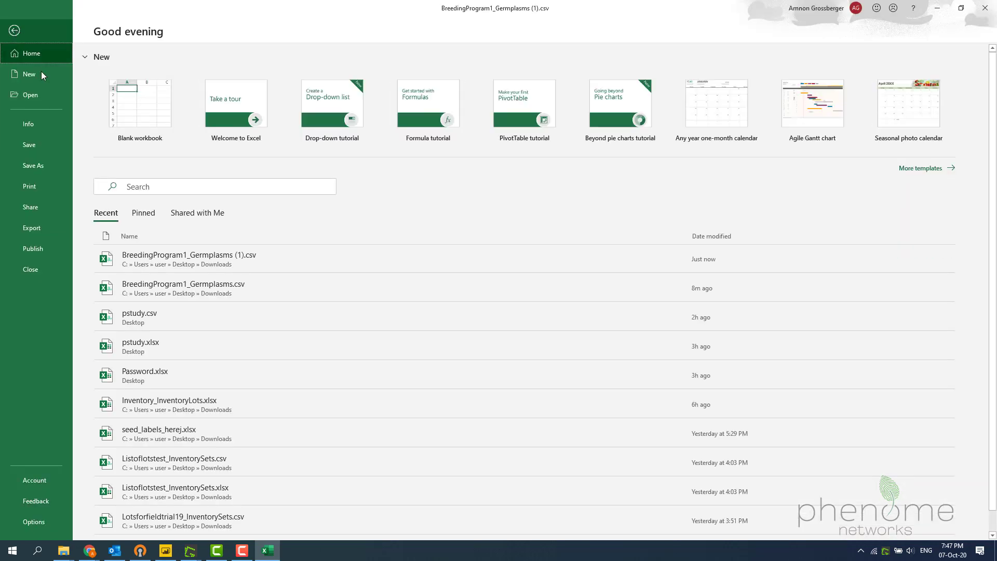
click(52, 166)
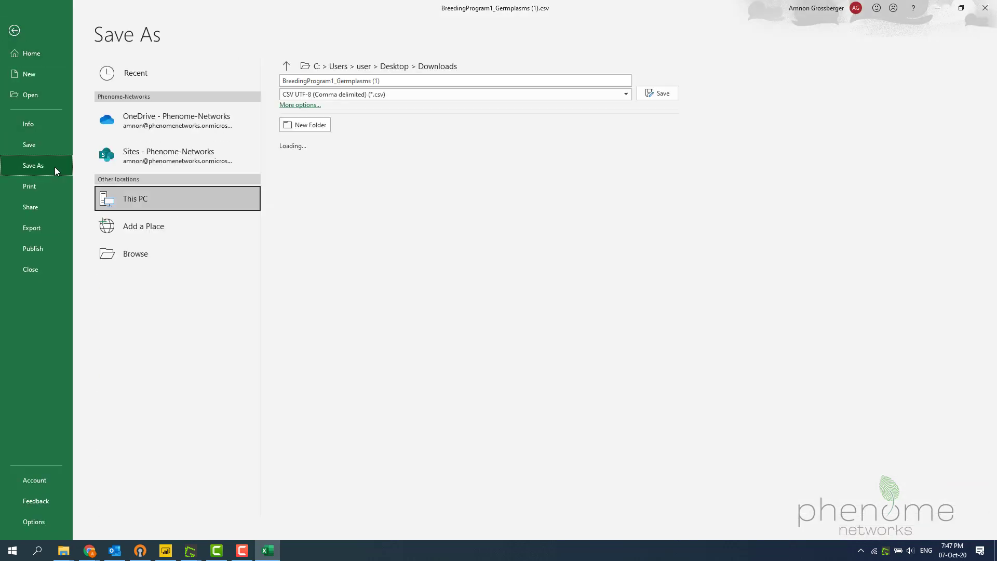
click(366, 95)
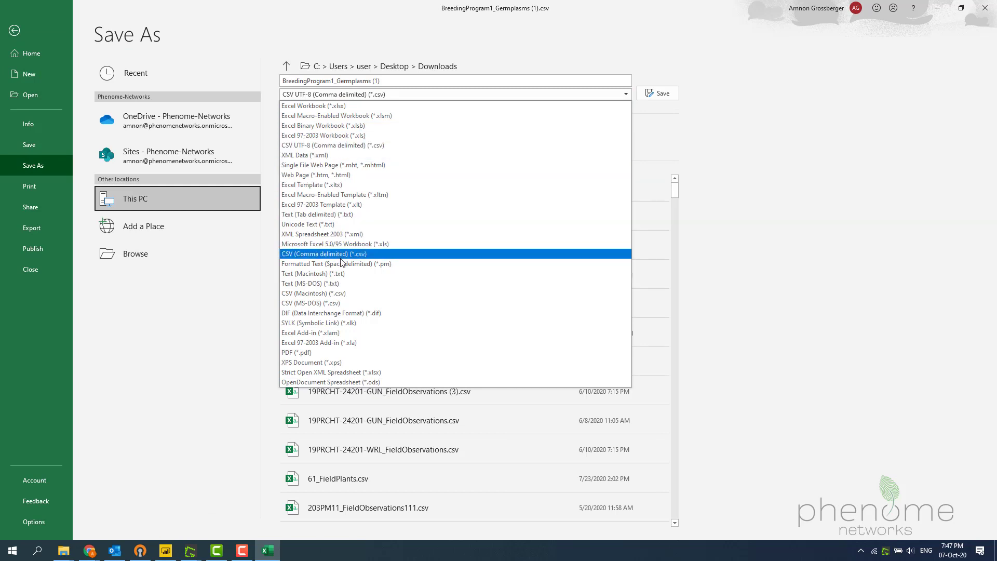
click(341, 252)
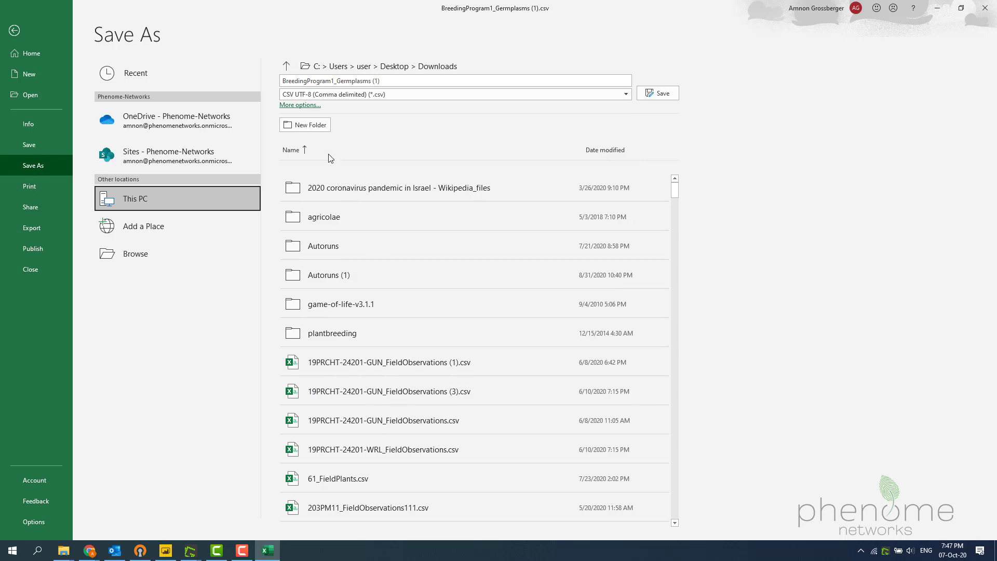
click(658, 93)
click(536, 312)
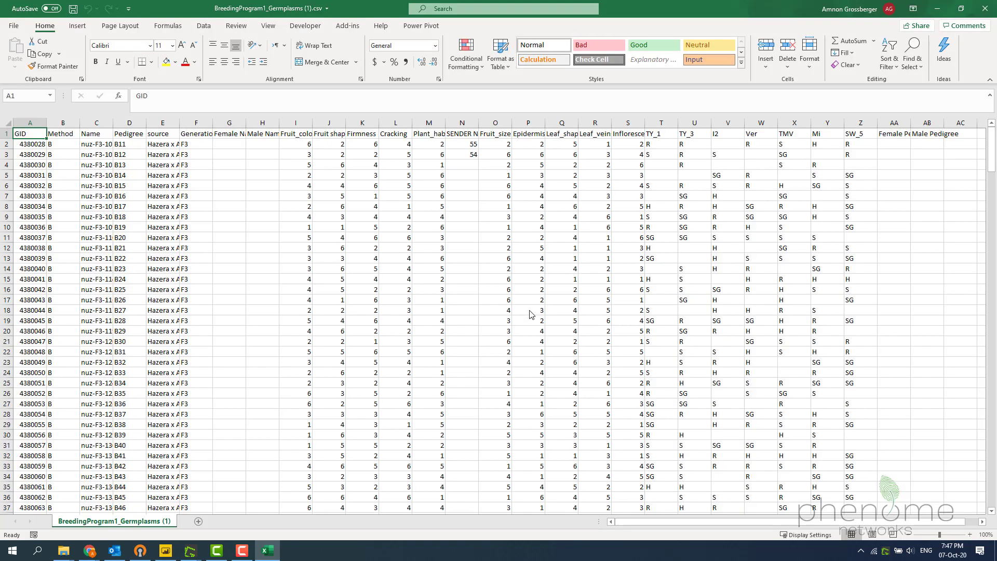
- Clear all germplasm records from row 18 down and fit the Name column's width to its contents
click(28, 311)
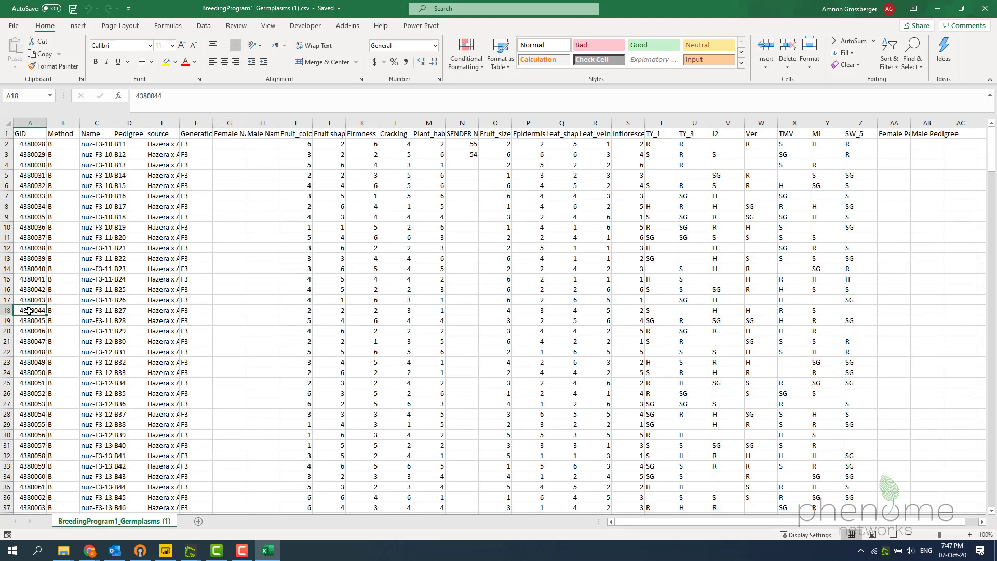
key(ctrl+shift+Right)
key(ctrl+shift+Down)
key(ctrl+shift+Right)
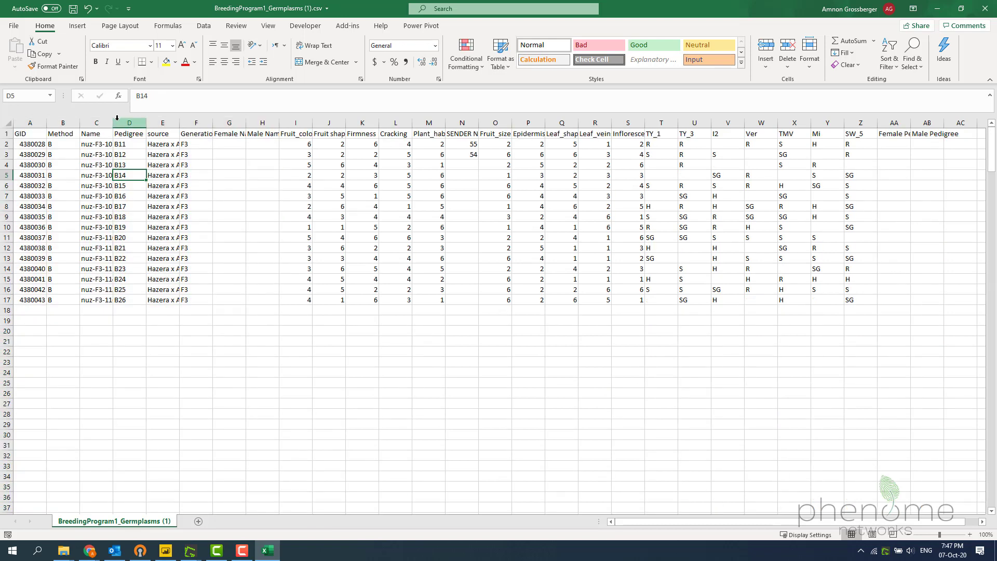
double_click(111, 124)
click(218, 183)
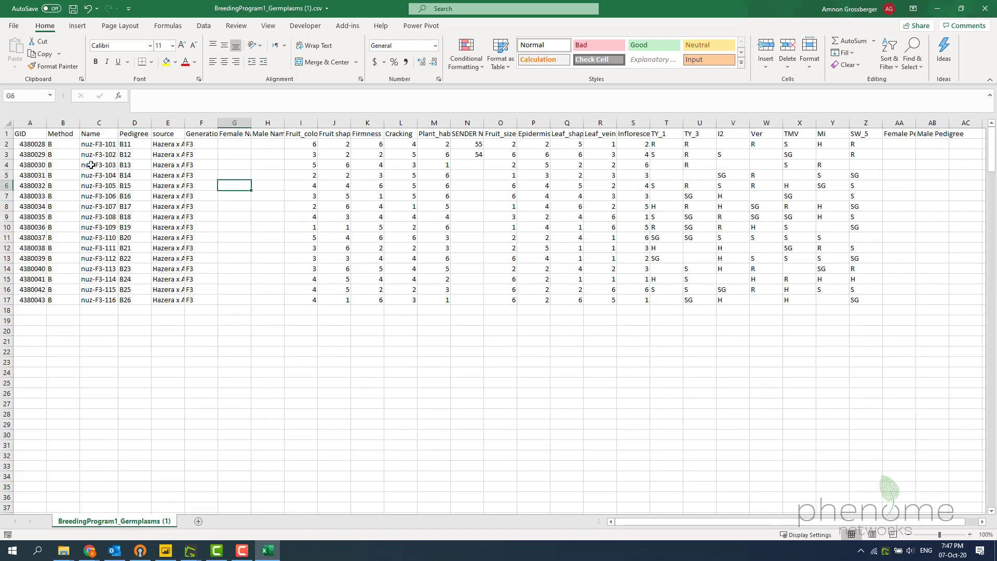
- Set the Method to S for all the germplasms in rows 2 to 17
click(61, 143)
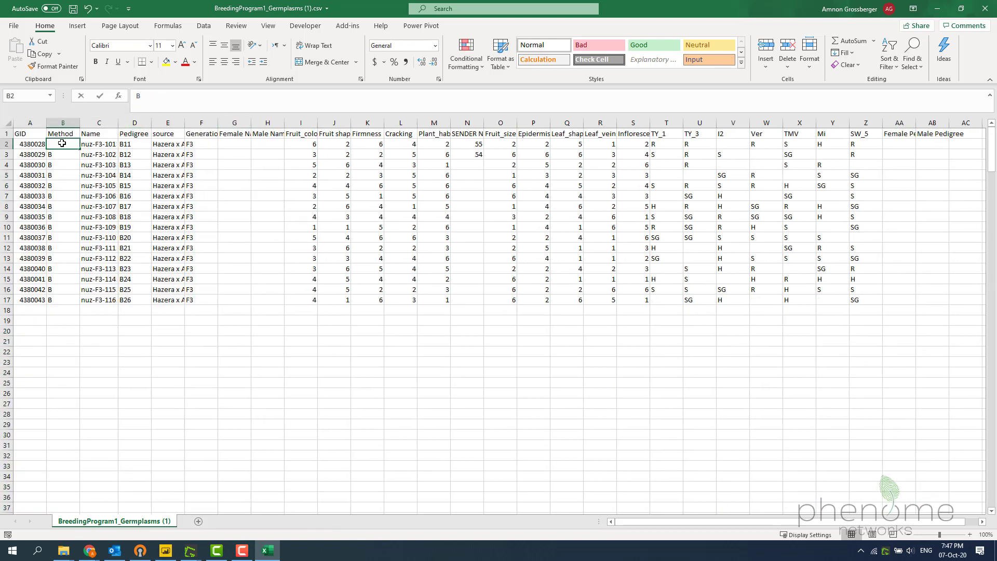
text(S)
key(ctrl+Return)
key(ctrl+c)
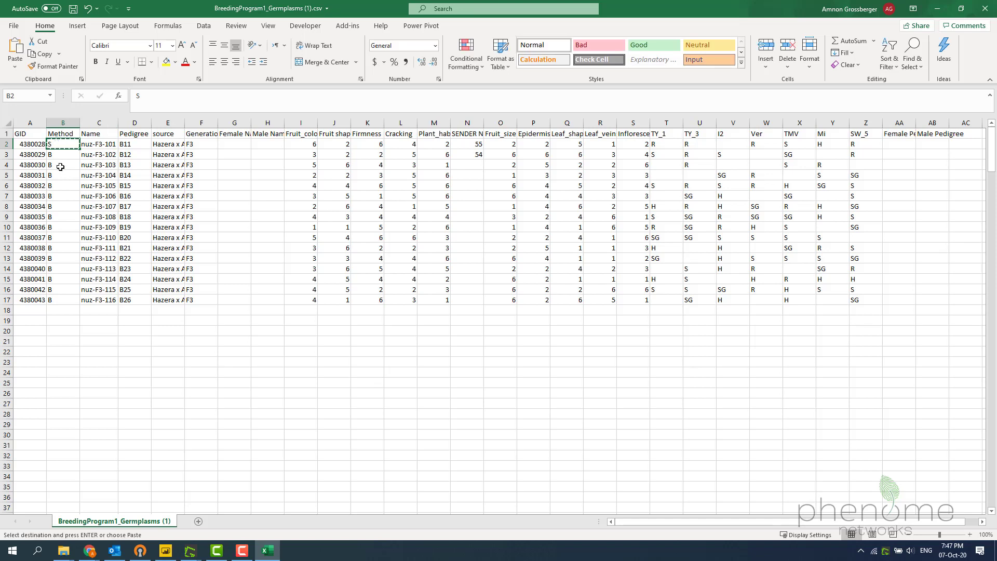
drag(59, 155, 60, 294)
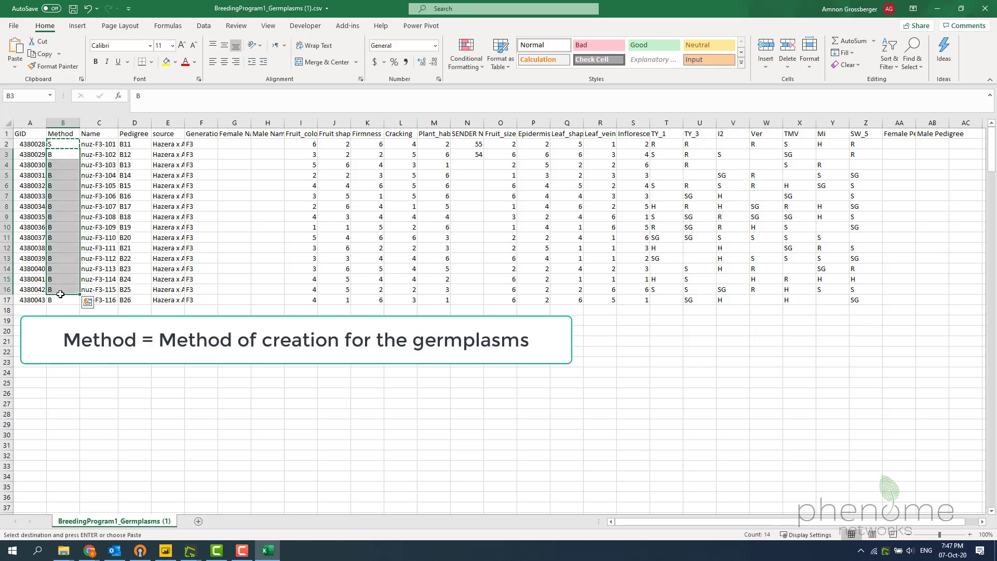
key(ctrl+v)
click(58, 300)
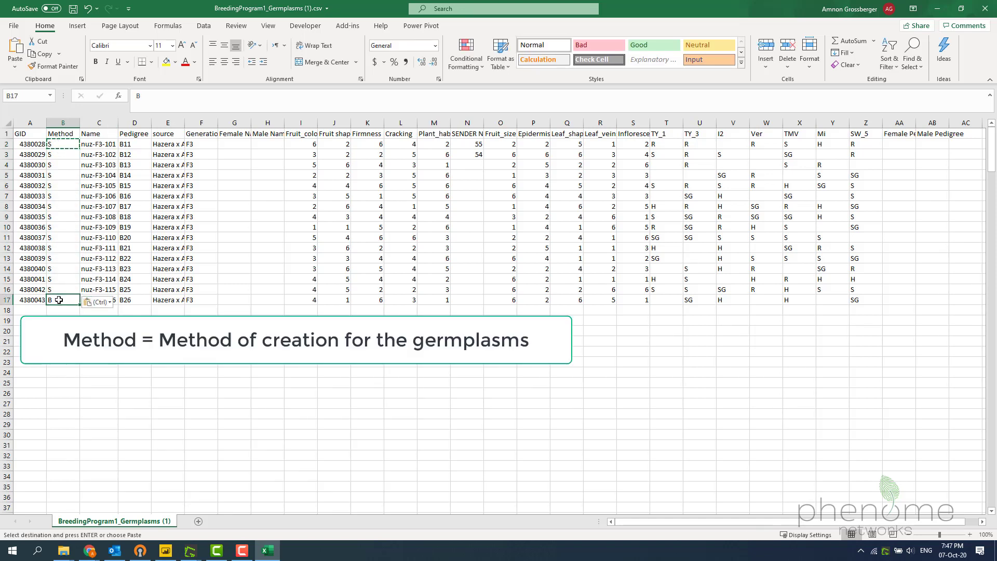
key(Return)
click(135, 224)
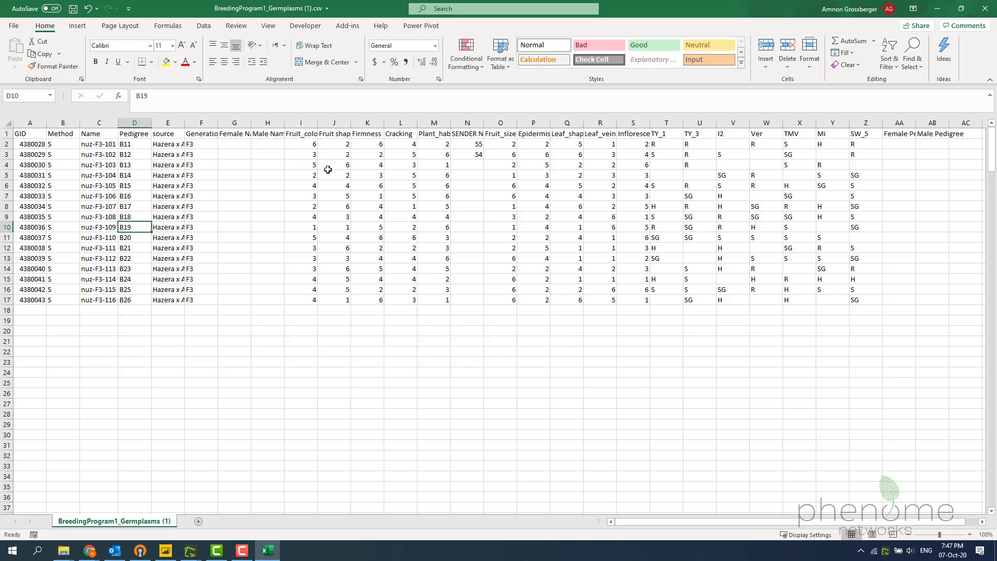
- Set Fruit_color to 5 for all the germplasms in rows 2 to 17
click(309, 145)
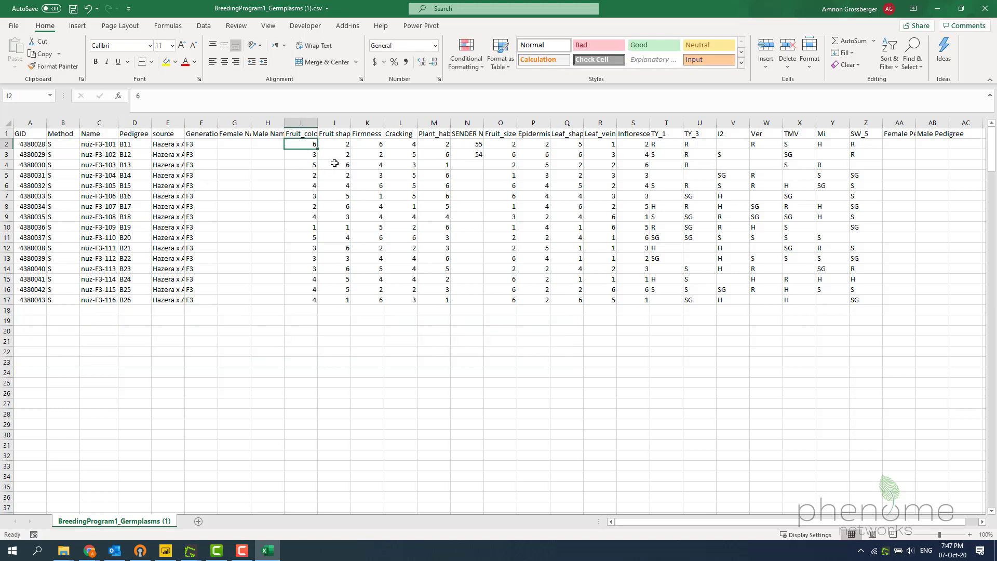
text(%)
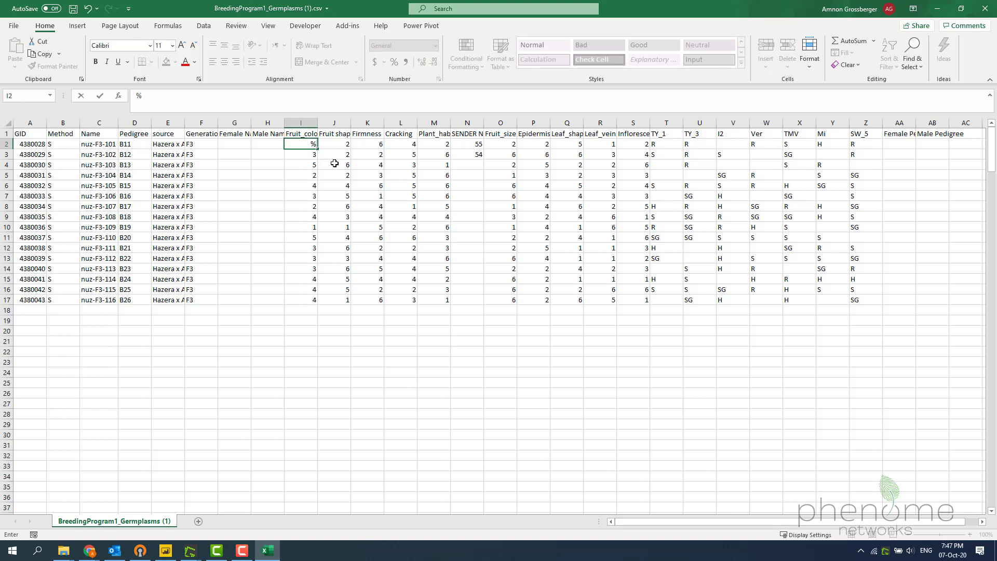
key(ctrl+Return)
key(ctrl+c)
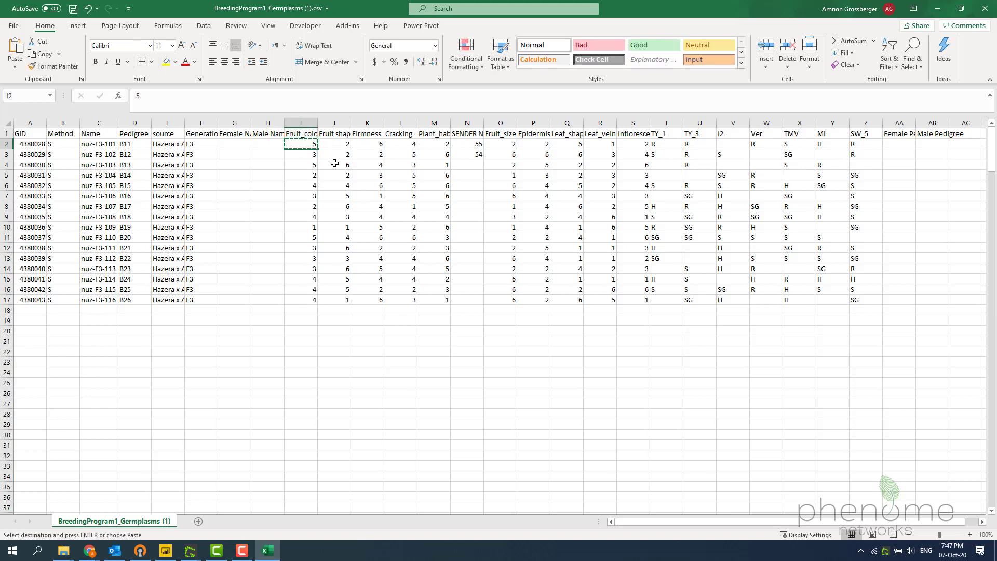
key(shift+Down)
key(shift+Down)
key(shift+Down)
key(shift+Down)
key(shift+Down)
key(shift+Down)
key(shift+Down)
key(shift+Down)
key(shift+Down)
key(shift+Down)
key(shift+Down)
key(shift+Down)
key(shift+Down)
key(shift+Down)
key(shift+Down)
key(ctrl+v)
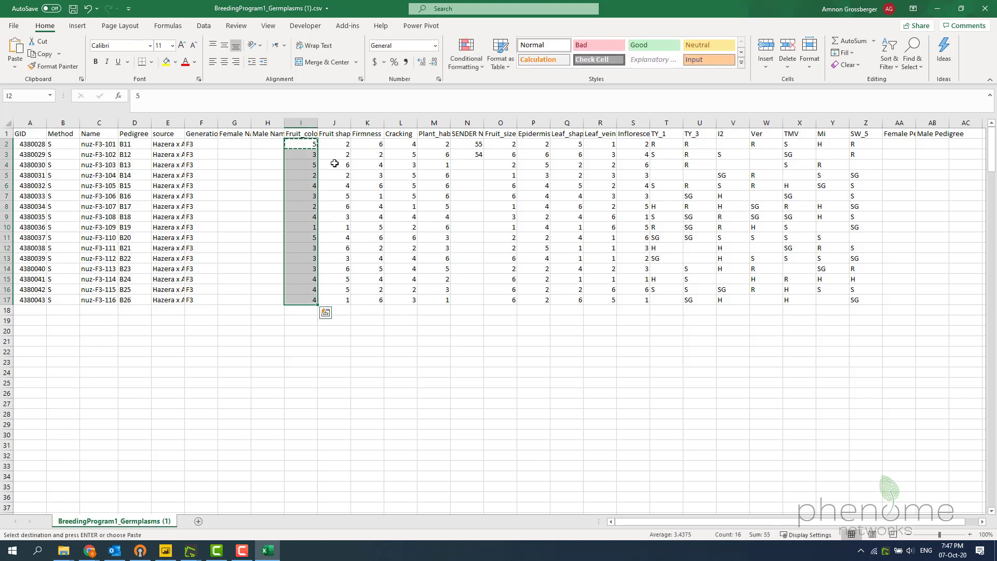
click(467, 196)
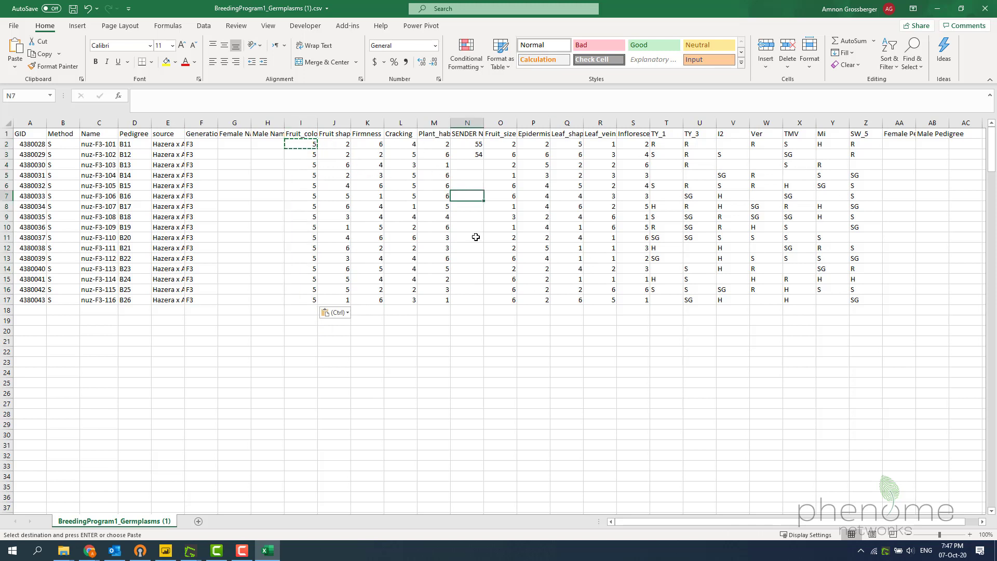
- Delete columns J to AC, starting at Fruit shape, and fit the widths of the Fruit_color and Female Name columns
drag(335, 121, 962, 166)
right_click(647, 190)
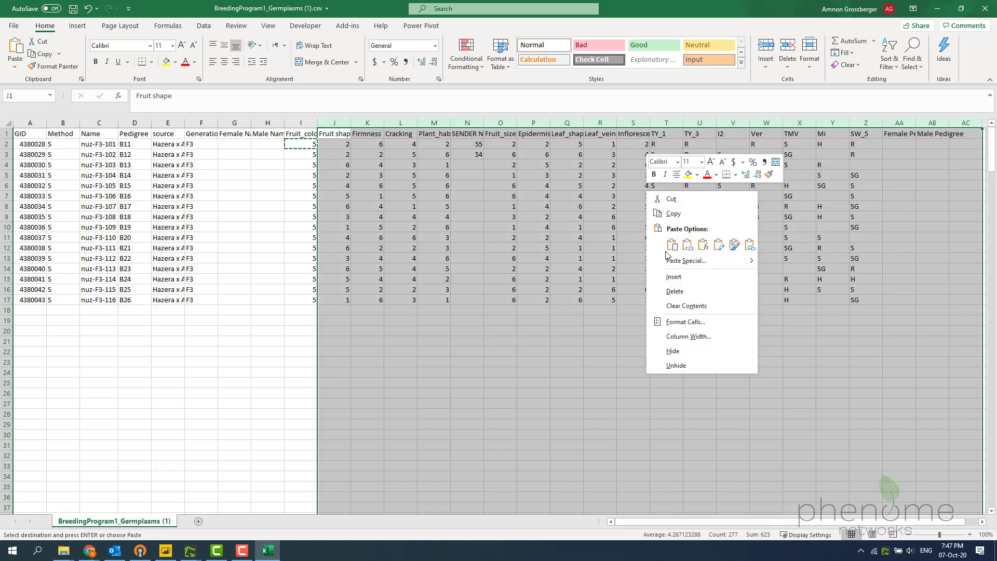
click(675, 291)
click(367, 186)
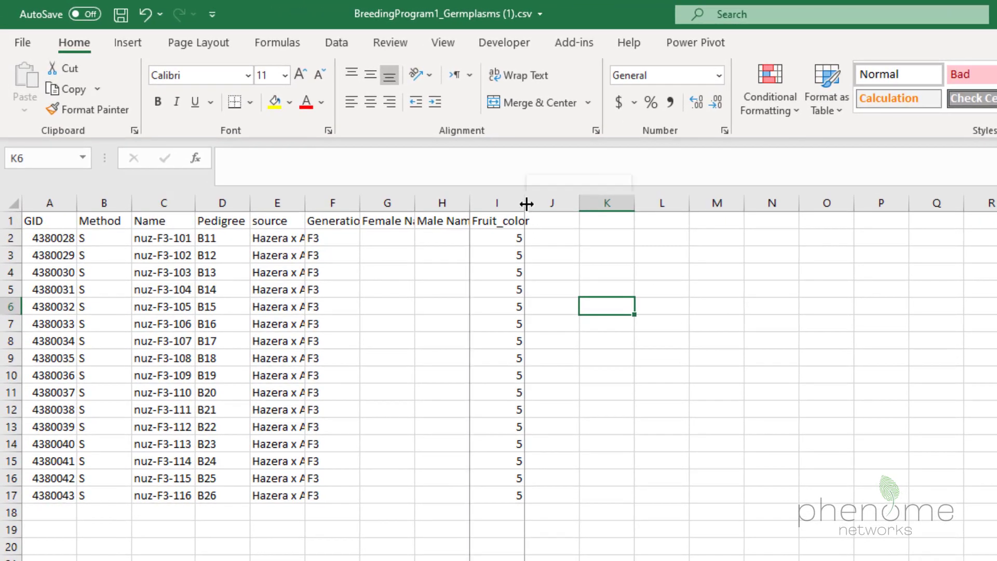
double_click(526, 204)
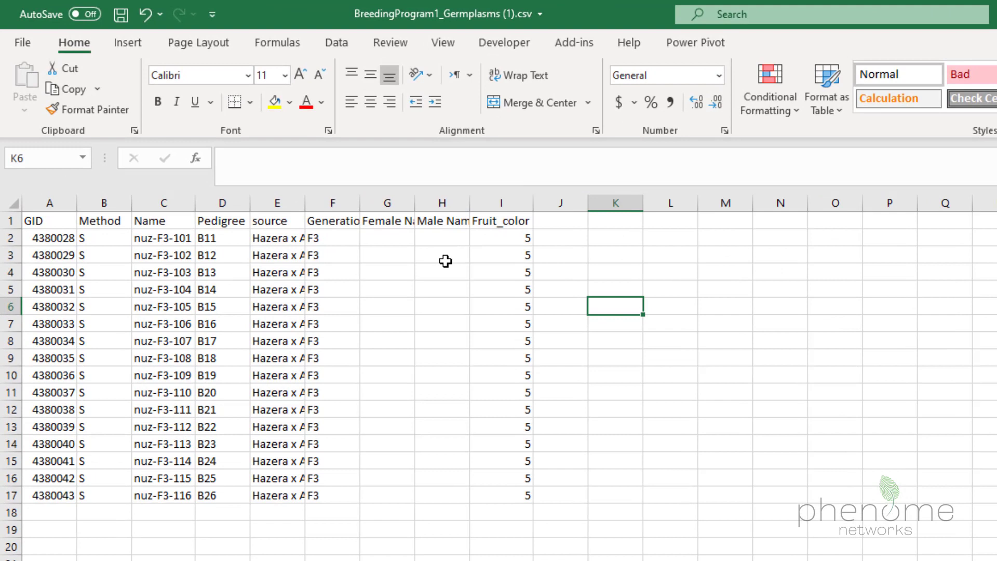
double_click(414, 204)
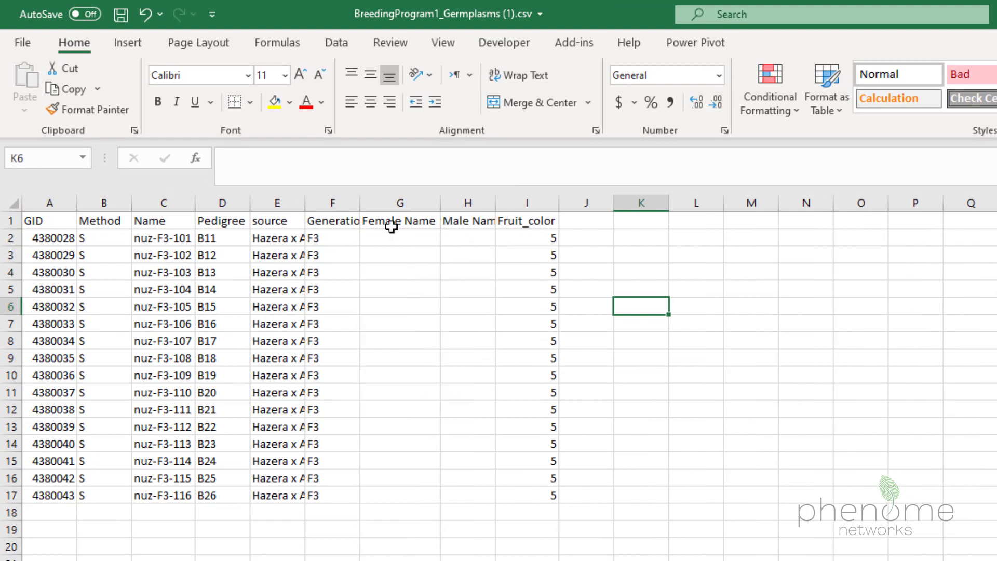
- Copy the name nuz-F3-104 into the Female Name cells of the first three germplasms, G2 to G4
click(159, 292)
key(ctrl+c)
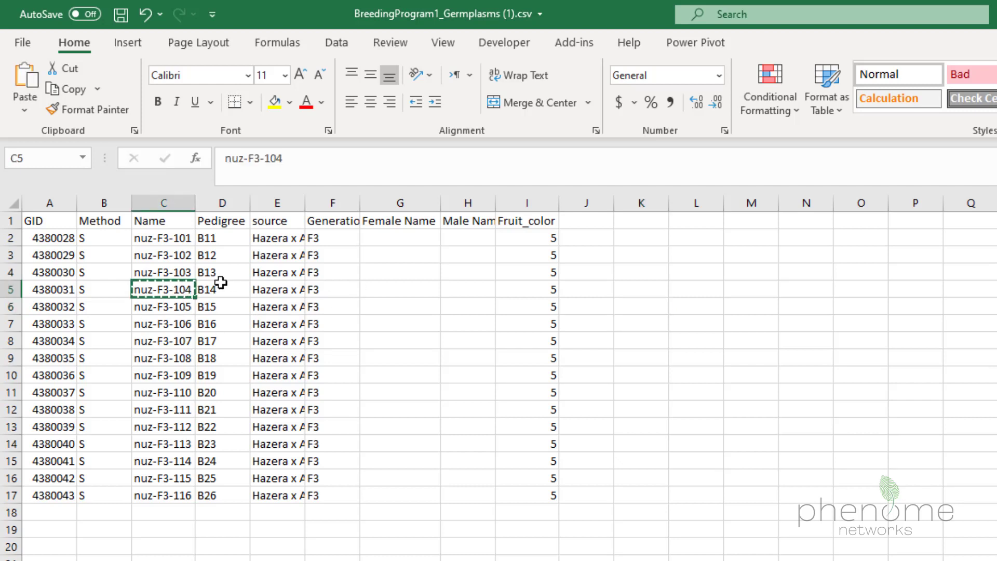
drag(407, 235, 401, 271)
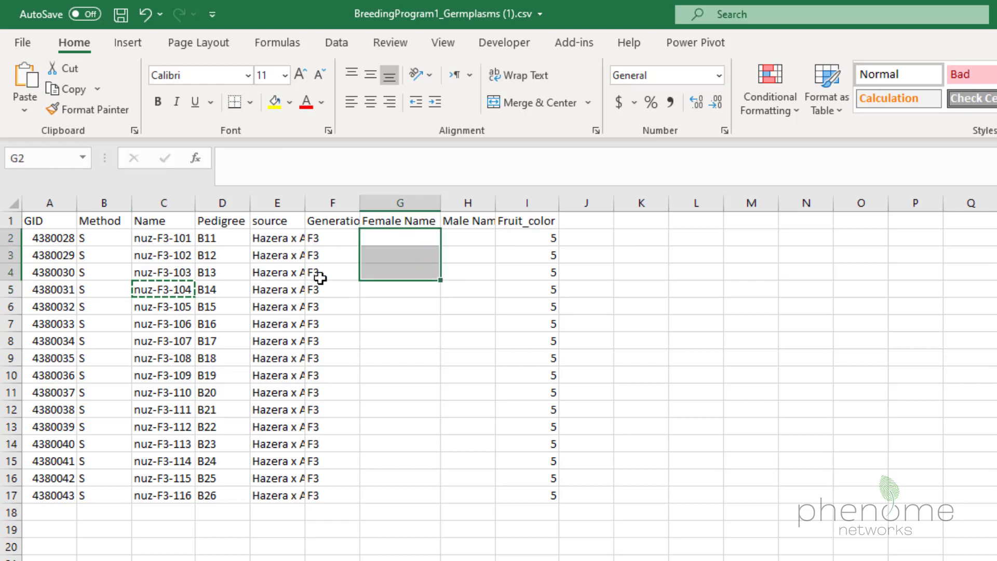
key(ctrl+v)
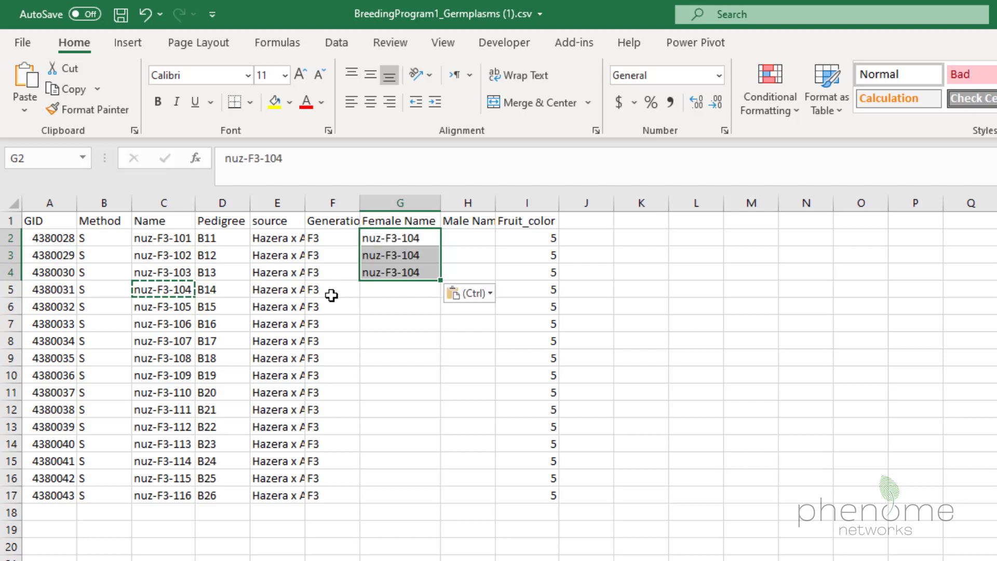
- Set the Generation of nuz-F3-106 in row 7 to F4 and save the CSV file
click(326, 323)
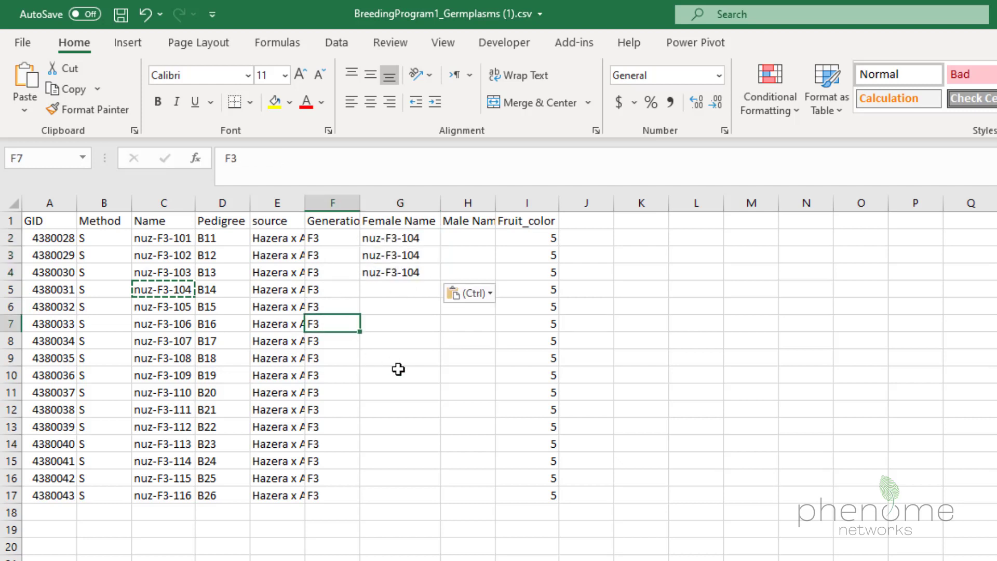
text(F4)
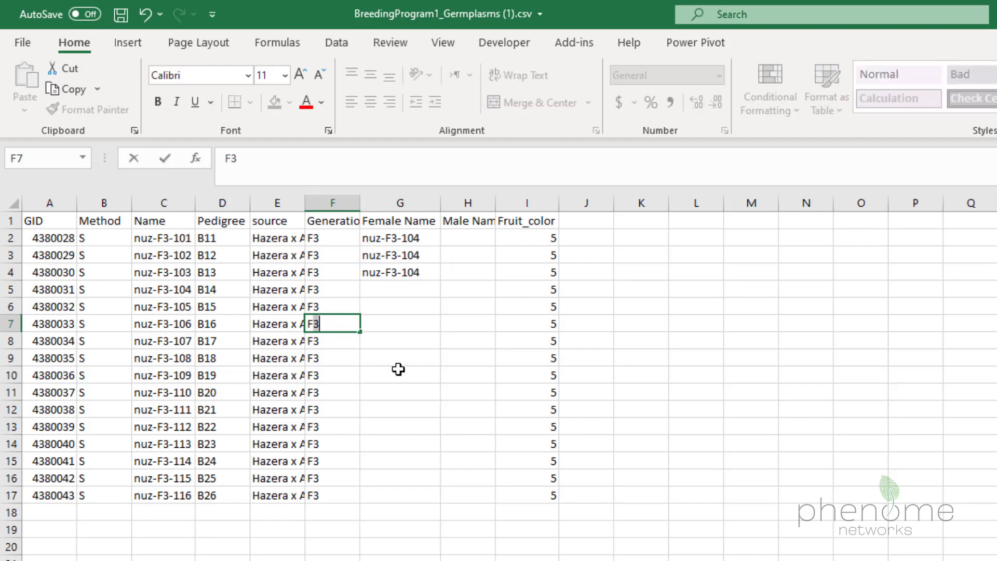
click(364, 418)
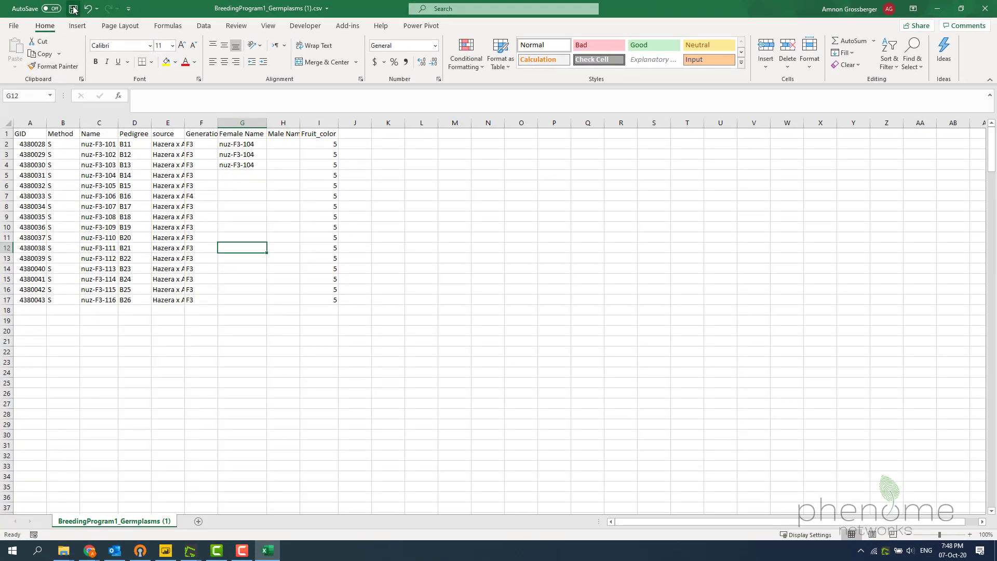
click(73, 10)
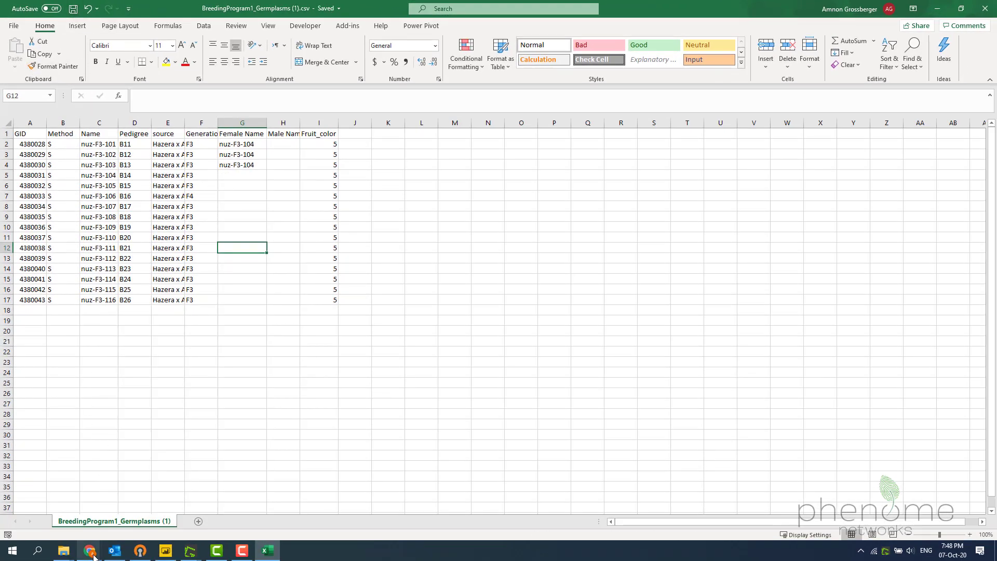
- Switch to the Phenome window in Chrome and close the Jobs list
mouse_move(94, 556)
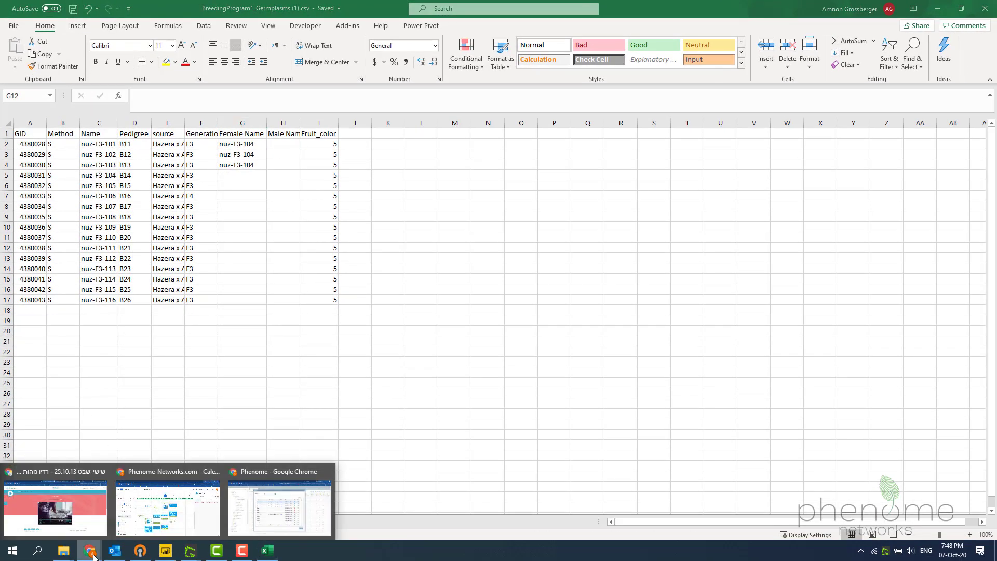
click(276, 502)
click(699, 467)
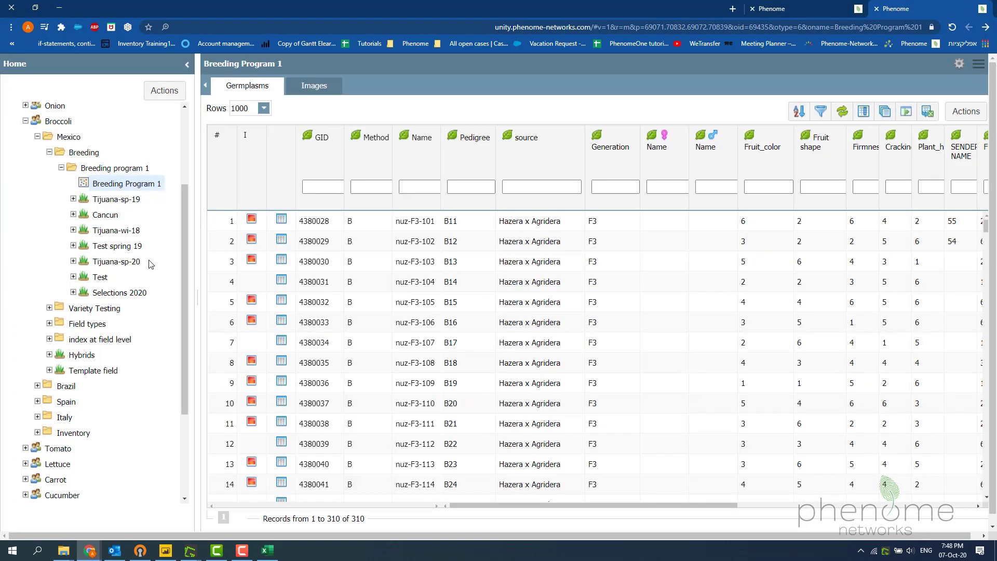
- Start a germplasm data update for the Broccoli research group and choose the edited CSV file for upload in US/UK format
click(84, 168)
click(58, 121)
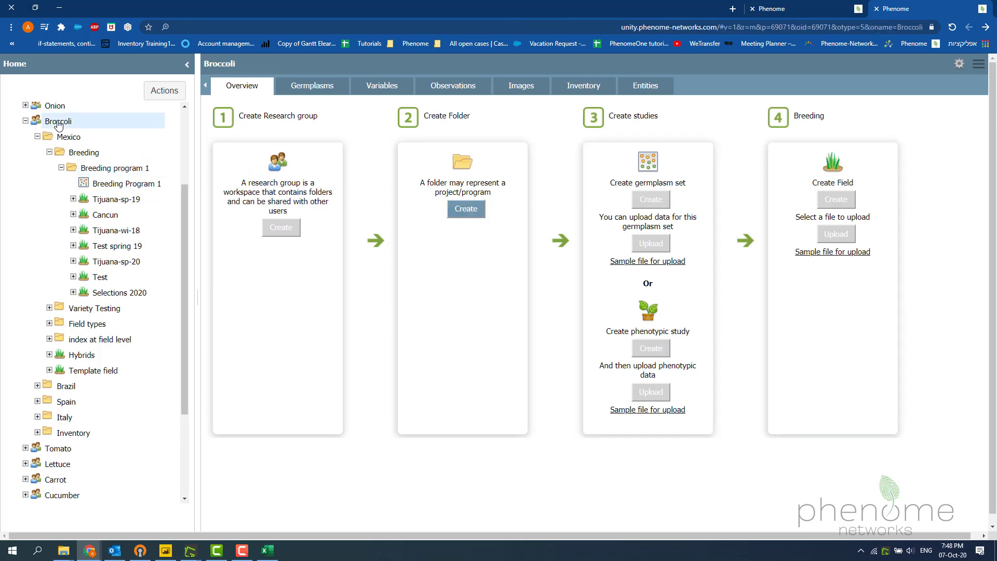
click(165, 92)
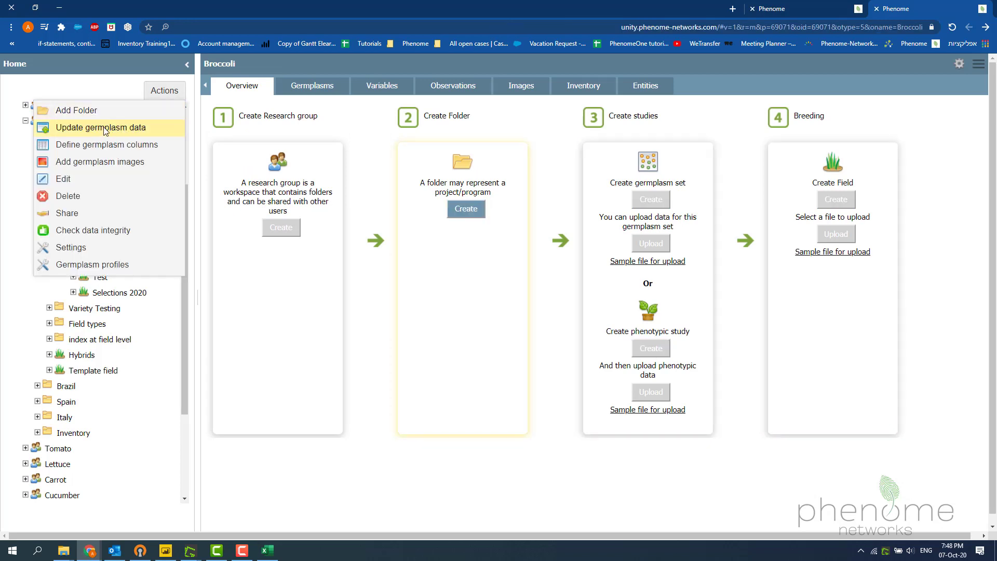
click(75, 129)
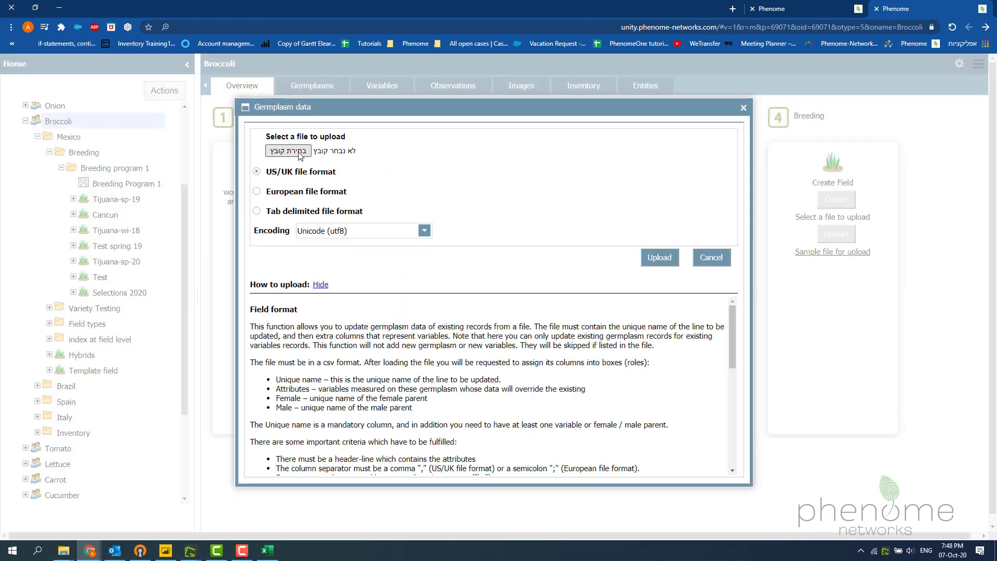
click(304, 151)
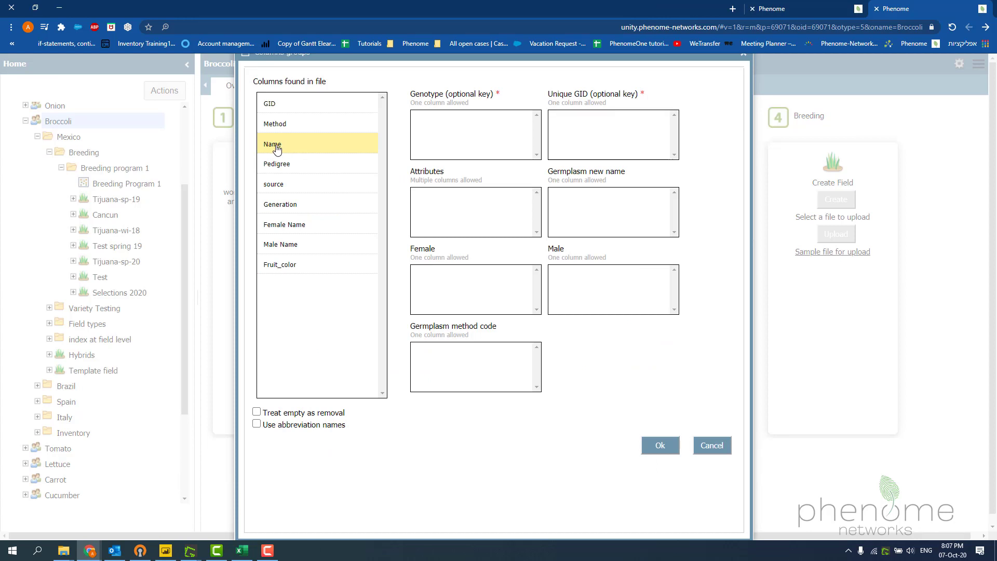
- Assign the file's Name column to Genotype and its Method column to Germplasm method code
drag(287, 149, 450, 129)
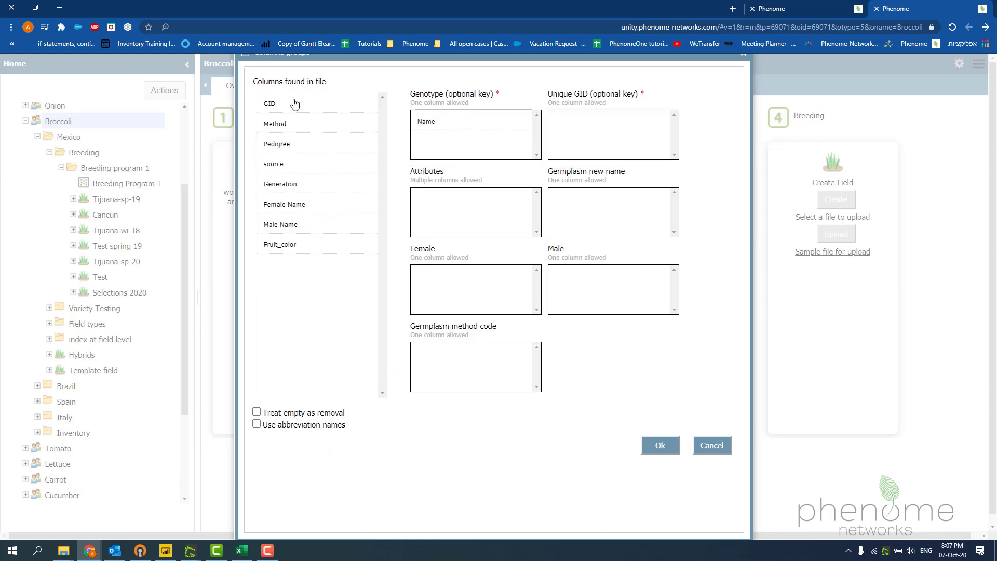
drag(270, 109, 569, 139)
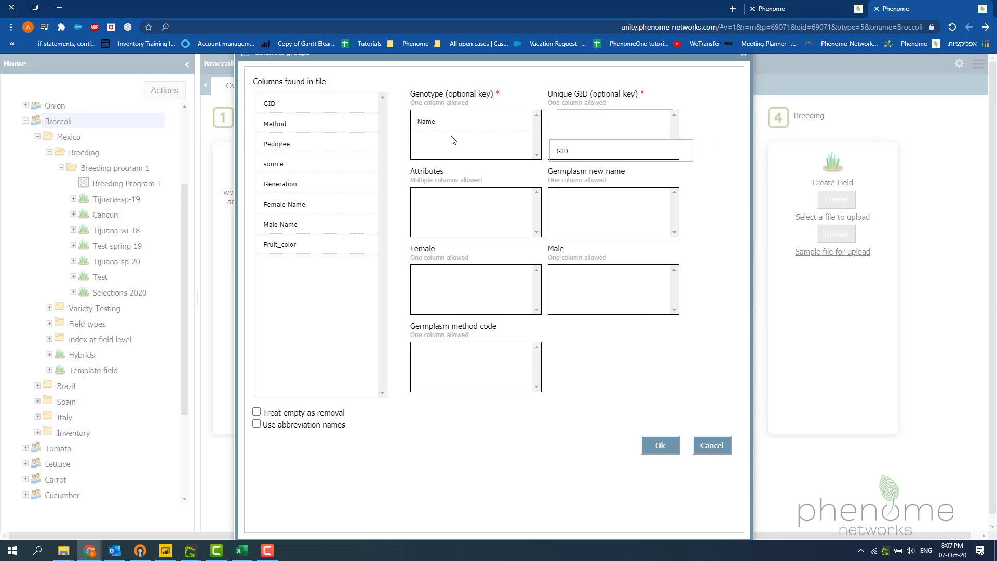
click(276, 126)
drag(275, 126, 449, 351)
- Assign the Pedigree, Generation and Fruit_color columns to Attributes and the Female Name column to Female
click(279, 125)
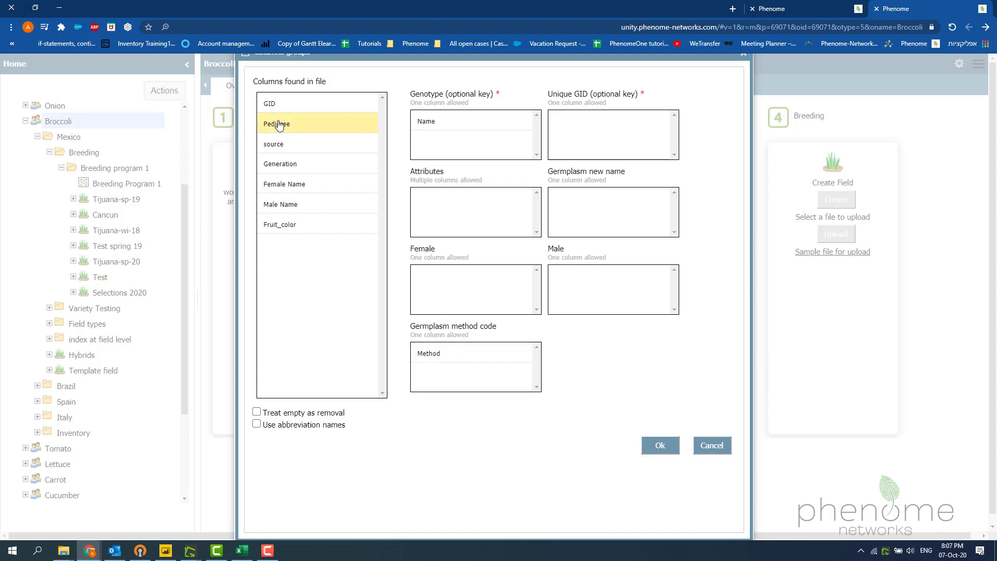
ctrl+click(282, 164)
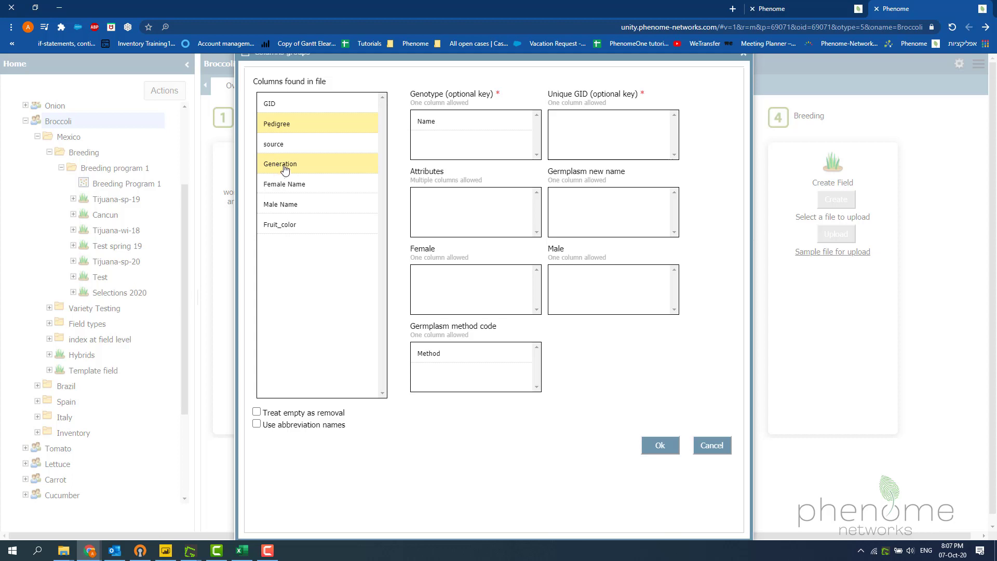
ctrl+click(281, 224)
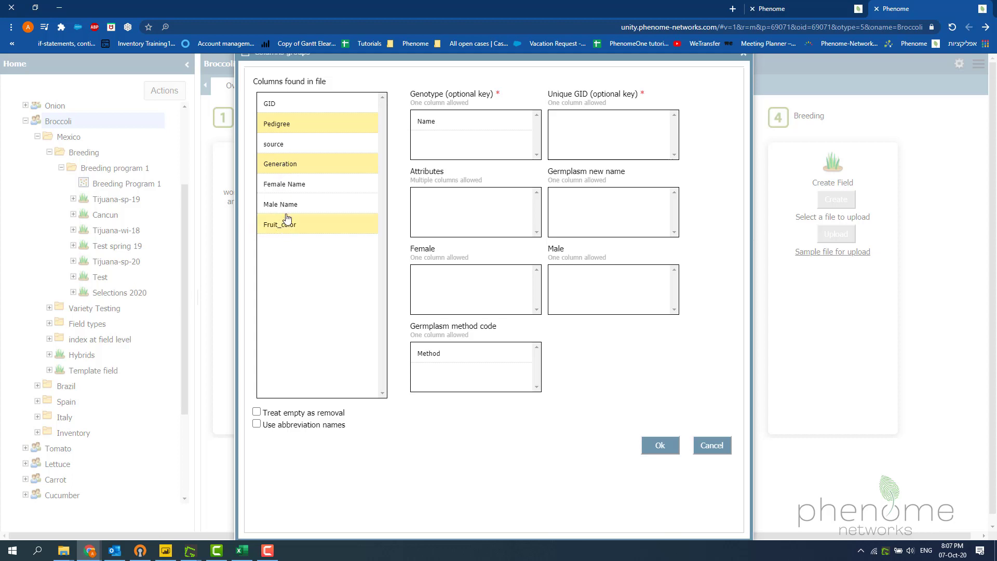
drag(291, 165, 444, 203)
click(286, 145)
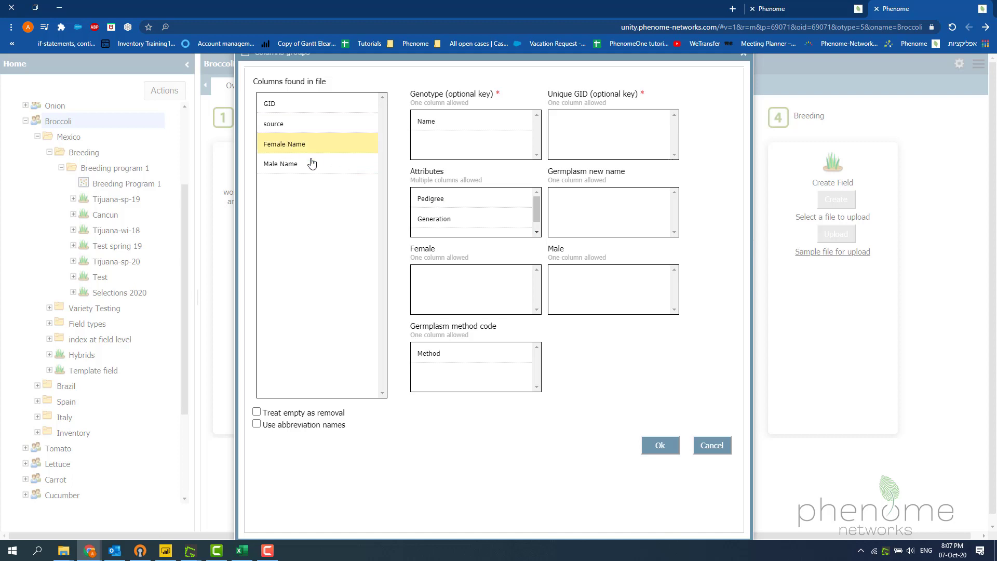
drag(299, 148, 435, 285)
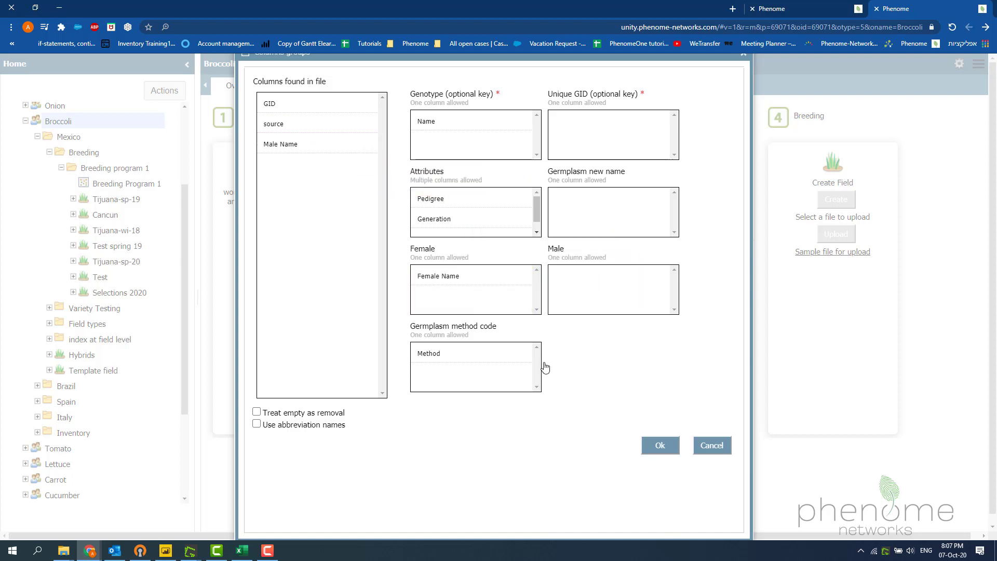
- Confirm the column assignment and the germplasm upload, and check the Jobs list
click(650, 441)
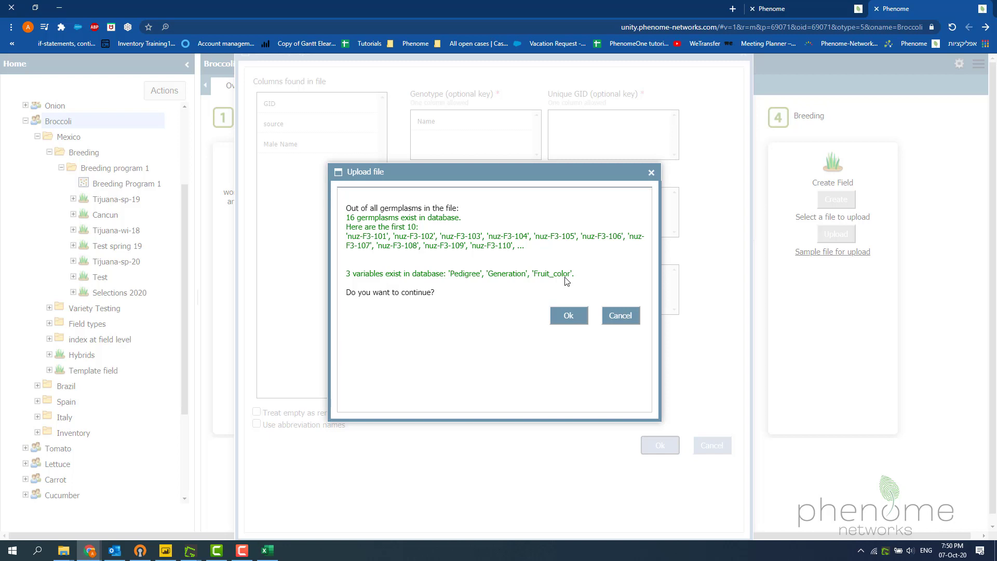
click(569, 317)
click(660, 445)
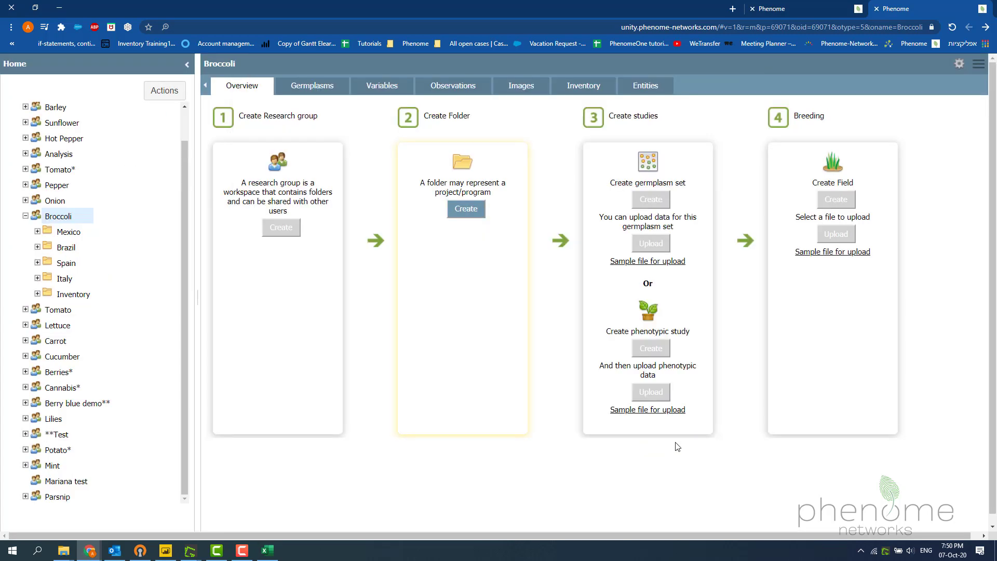
click(959, 62)
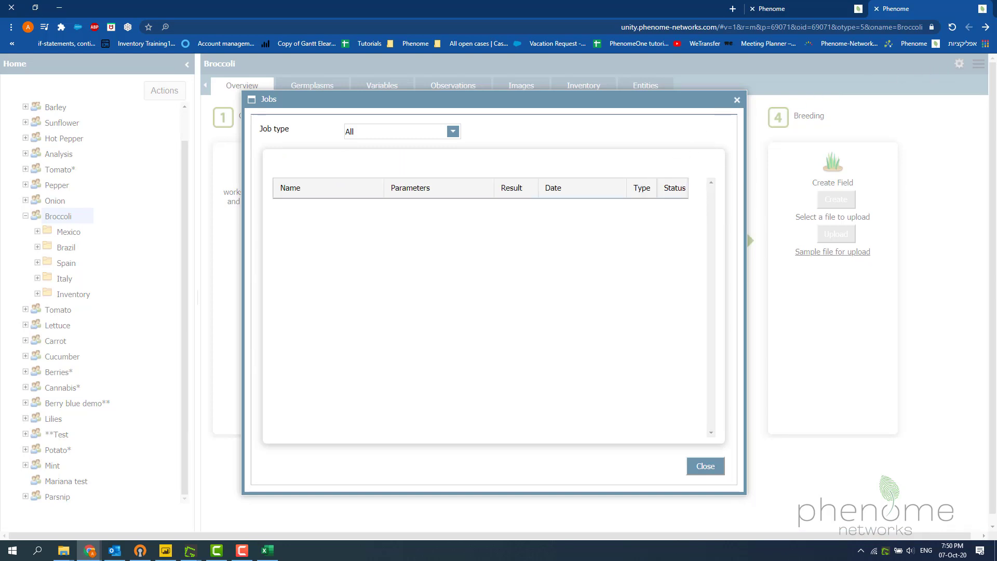
click(706, 467)
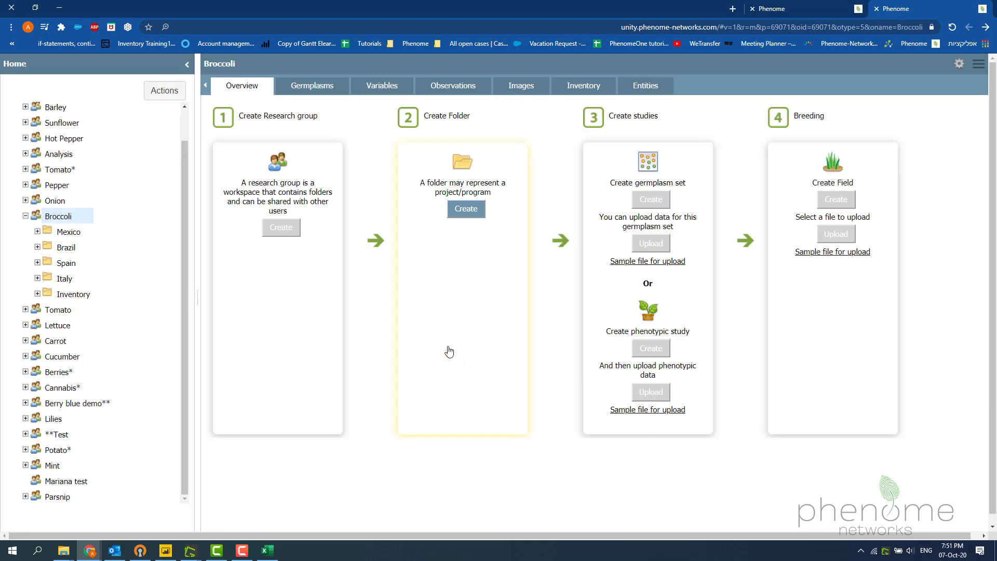
- Open the Breeding Program 1 germplasm set in Broccoli's Mexico folder and refresh its germplasm table
click(38, 233)
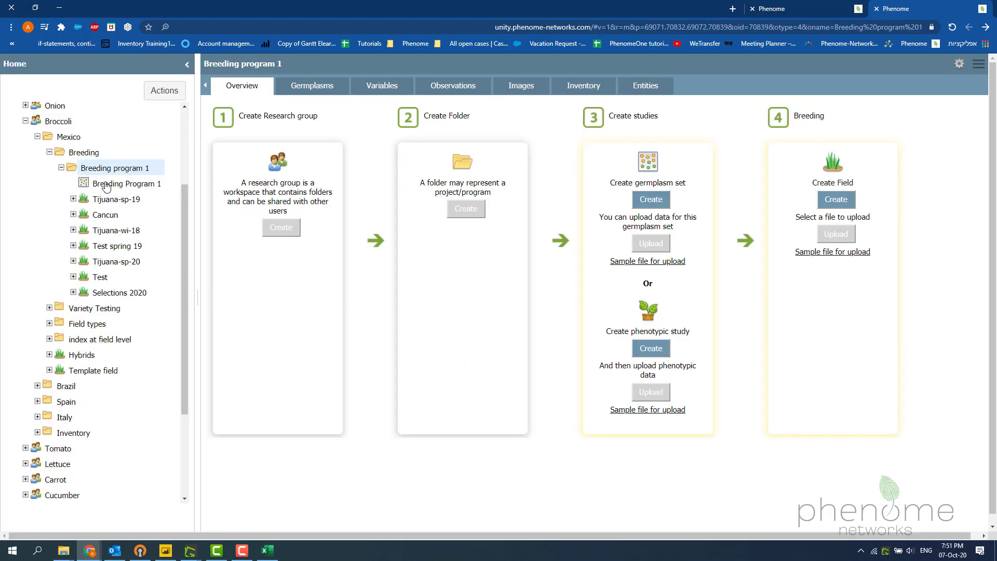
click(106, 184)
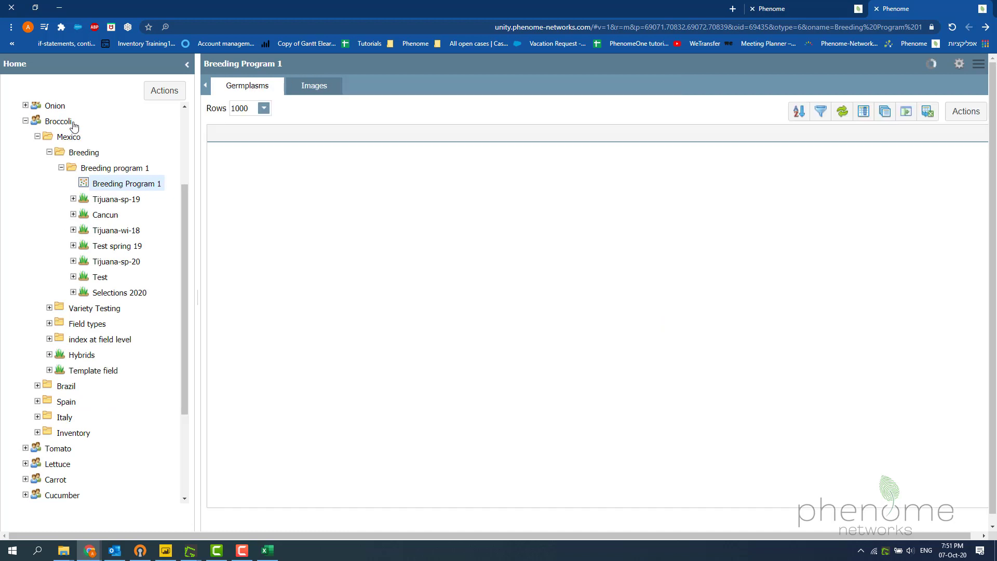
click(845, 113)
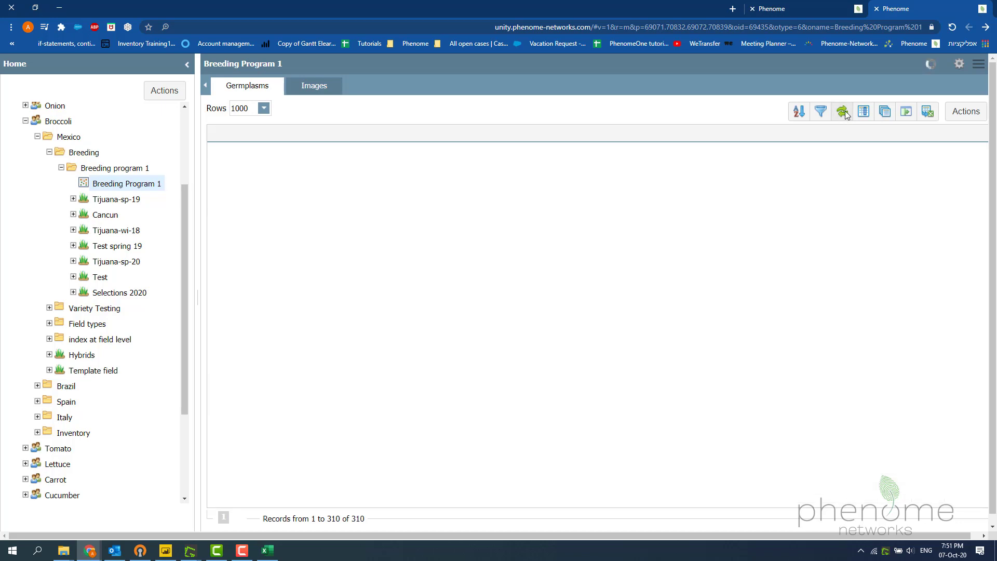